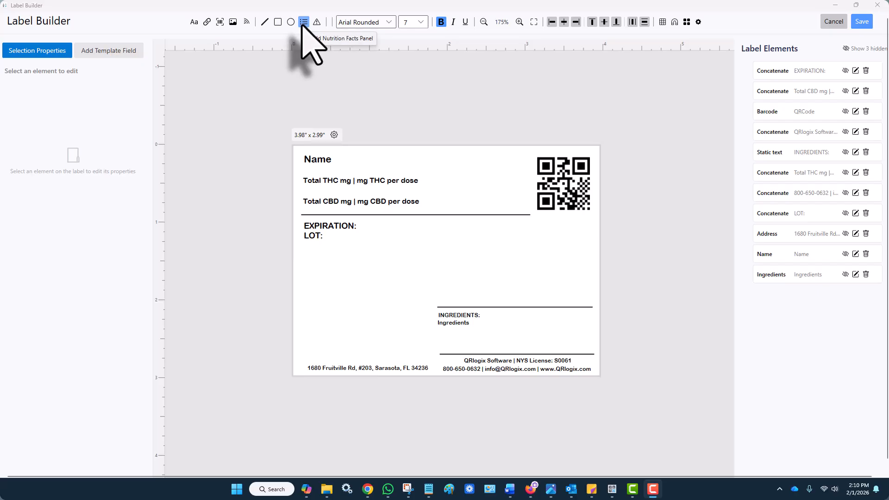
- Add a Nutrition Facts panel to the label, place it at about X 94, Y 65, and open its editor
{"action": "left_click", "coordinate": [303, 22]}
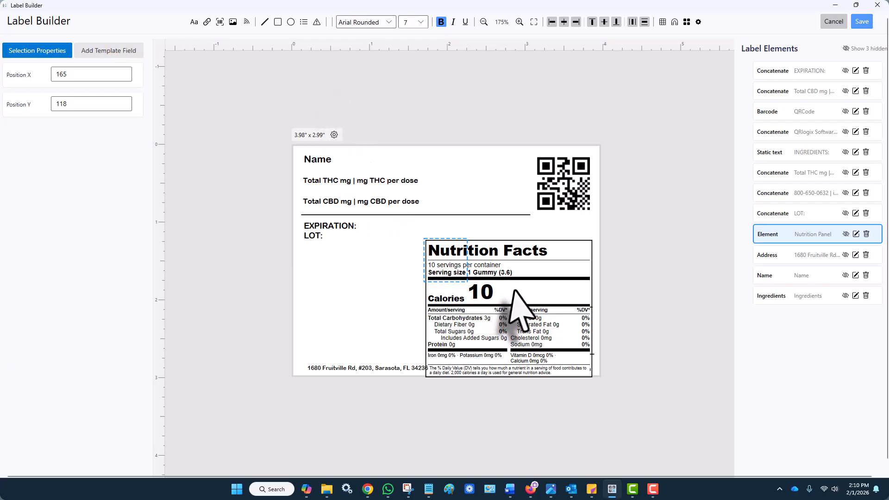
{"action": "left_click_drag", "start_coordinate": [510, 290], "coordinate": [457, 246]}
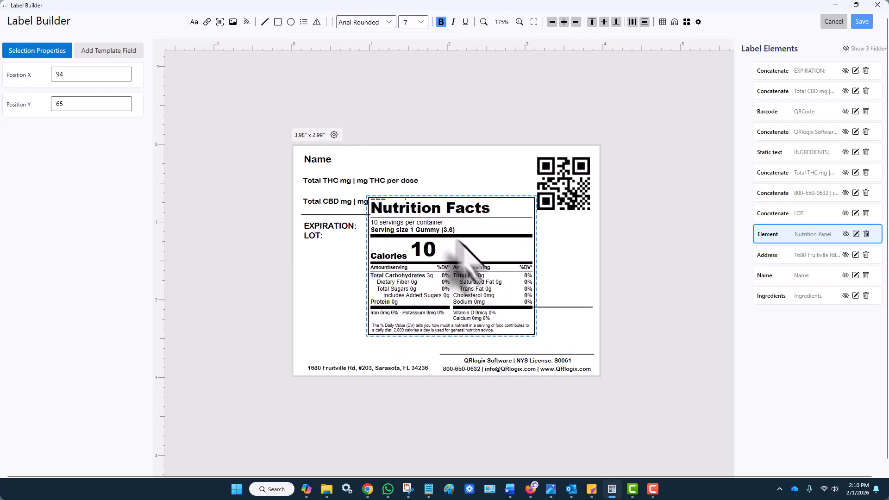
{"action": "double_click", "coordinate": [465, 247]}
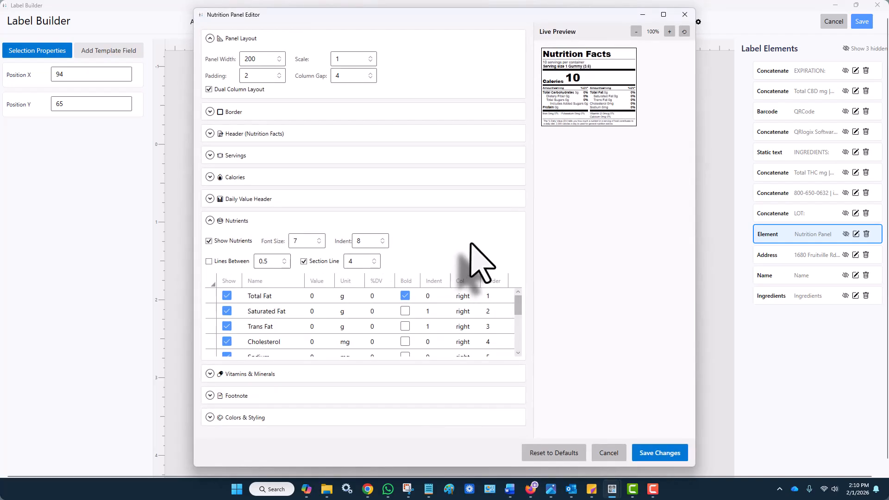
- Set the nutrition panel's layout scale to 0.7, with the live preview enlarged to 150%
{"action": "left_click", "coordinate": [209, 220]}
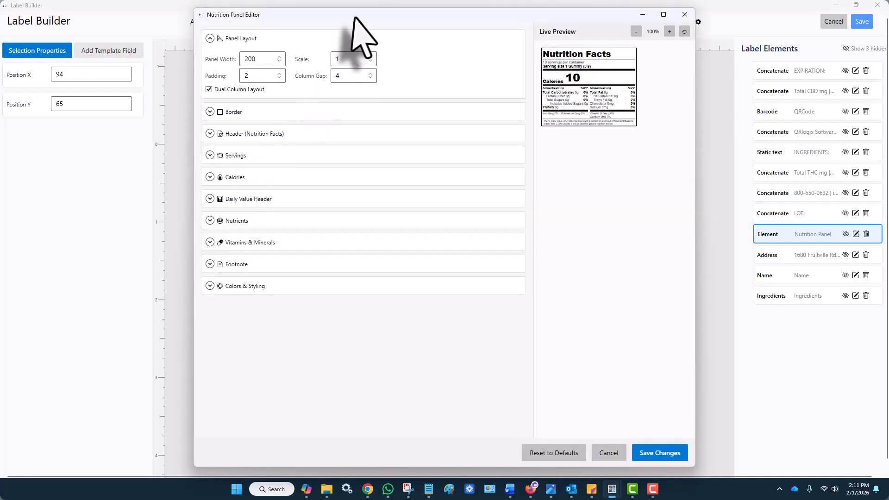
{"action": "left_click_drag", "start_coordinate": [358, 17], "coordinate": [448, 18]}
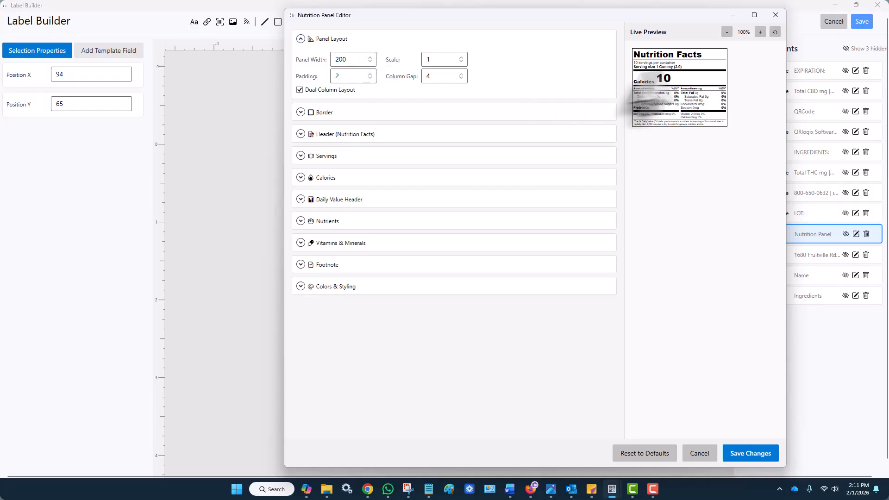
{"action": "left_click", "coordinate": [761, 31]}
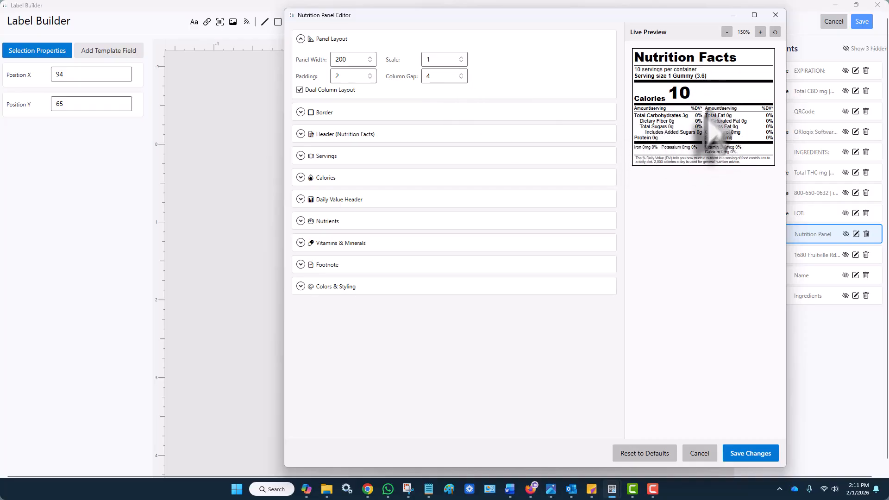
{"action": "left_click", "coordinate": [463, 65]}
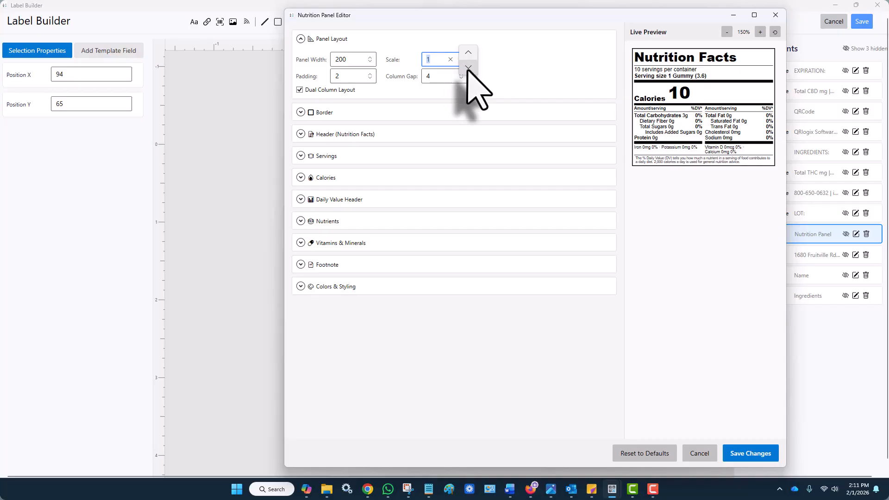
{"action": "left_click", "coordinate": [468, 67]}
{"action": "left_click", "coordinate": [468, 68]}
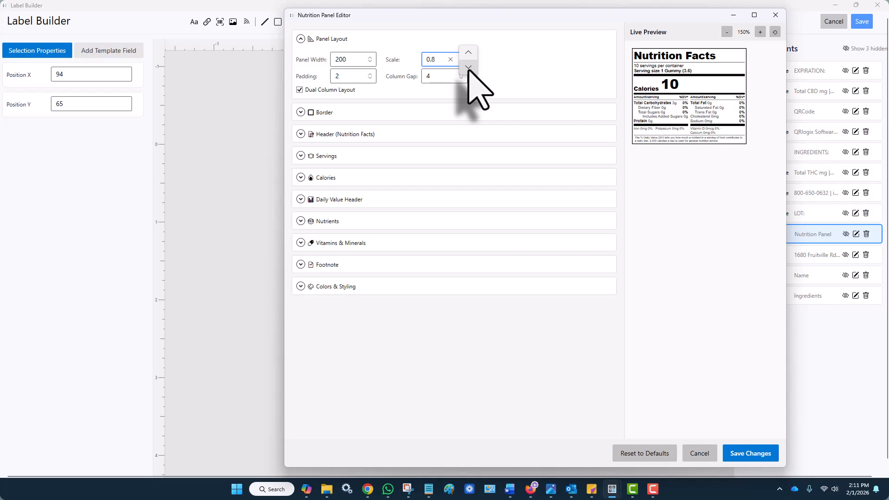
{"action": "left_click", "coordinate": [468, 67]}
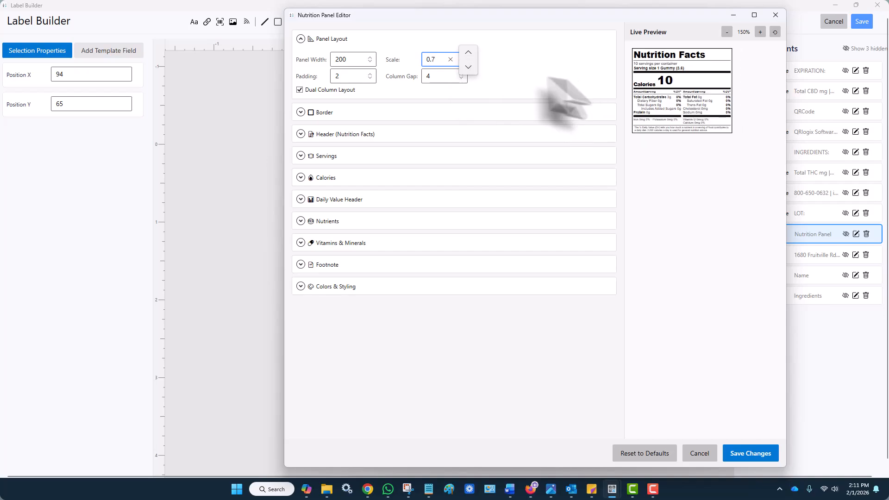
{"action": "left_click", "coordinate": [301, 39]}
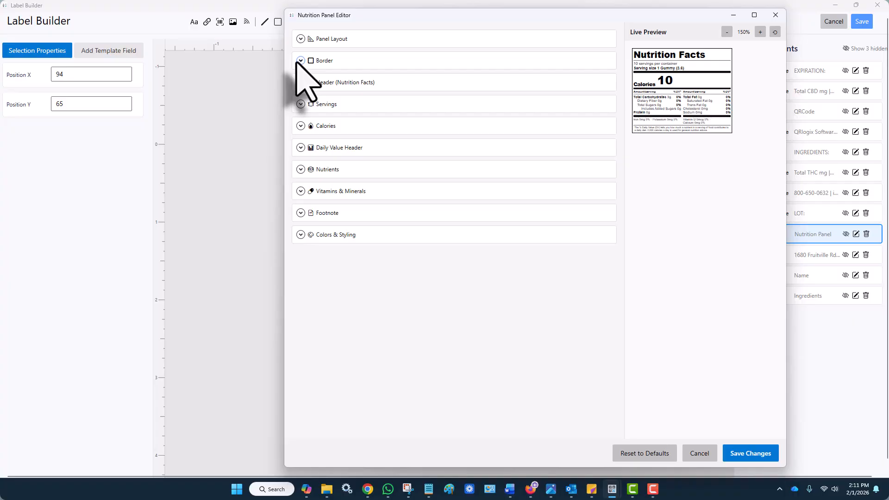
- Turn off the border around the nutrition panel
{"action": "left_click", "coordinate": [301, 60]}
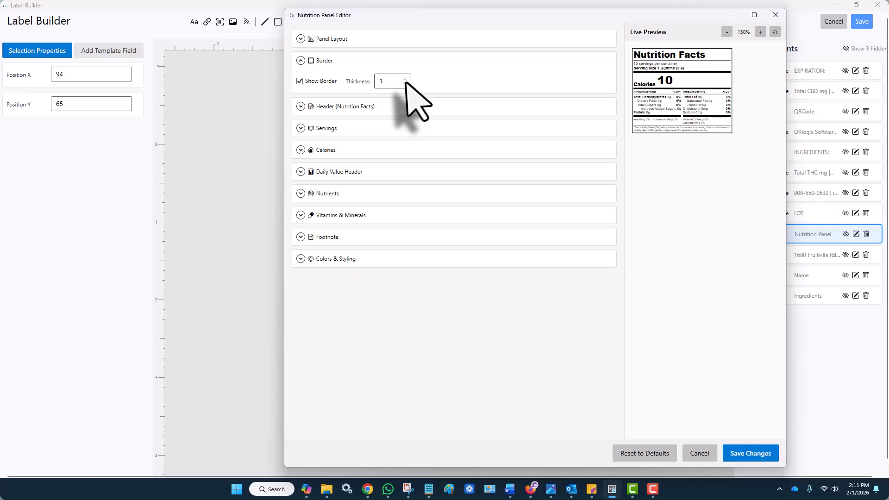
{"action": "left_click", "coordinate": [300, 82]}
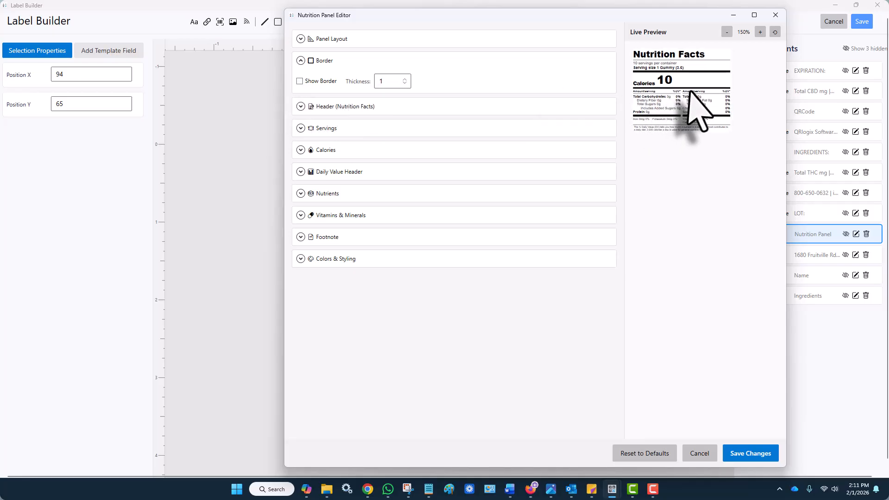
{"action": "left_click", "coordinate": [301, 61]}
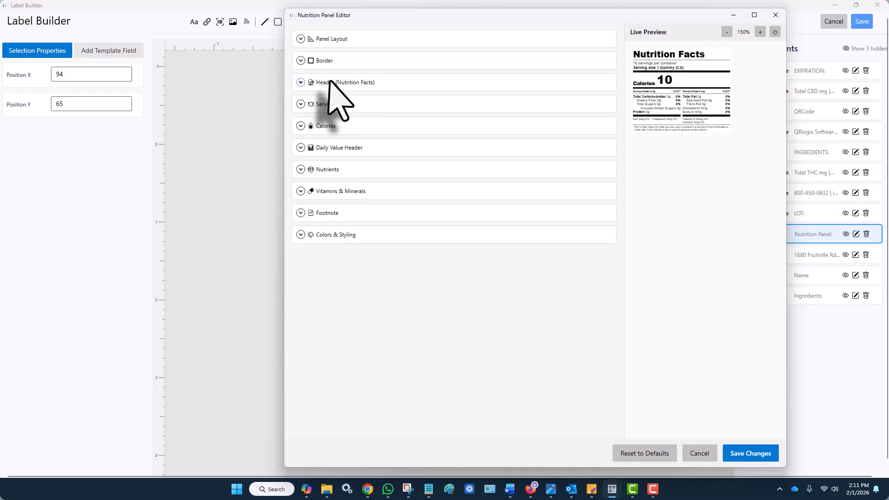
- Review the header settings and change the serving size text to "Cookies (1 ea)"
{"action": "left_click", "coordinate": [301, 82]}
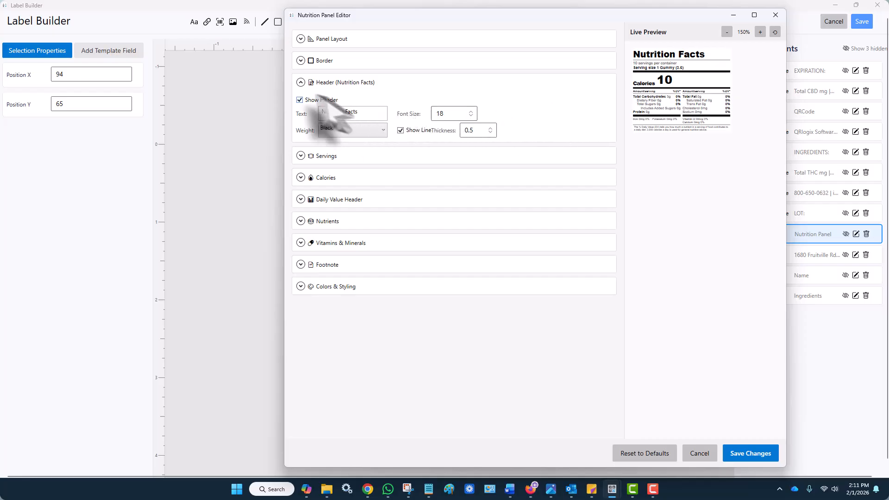
{"action": "left_click", "coordinate": [301, 83]}
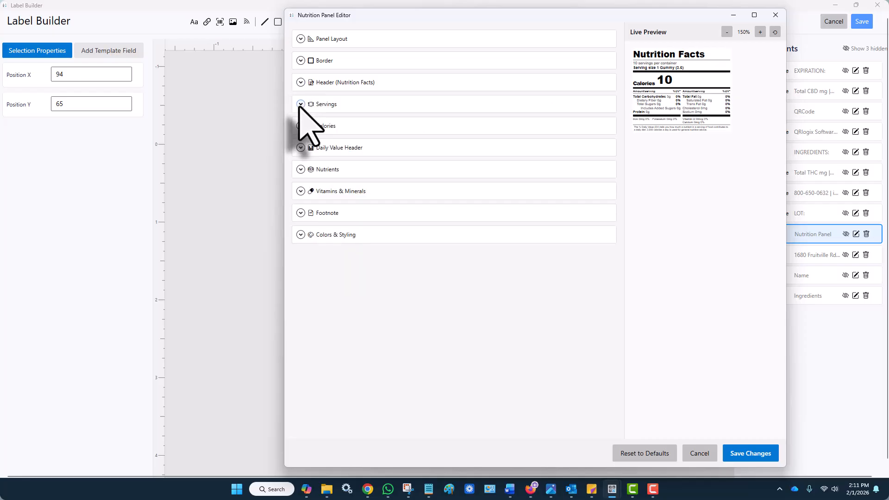
{"action": "left_click", "coordinate": [301, 104]}
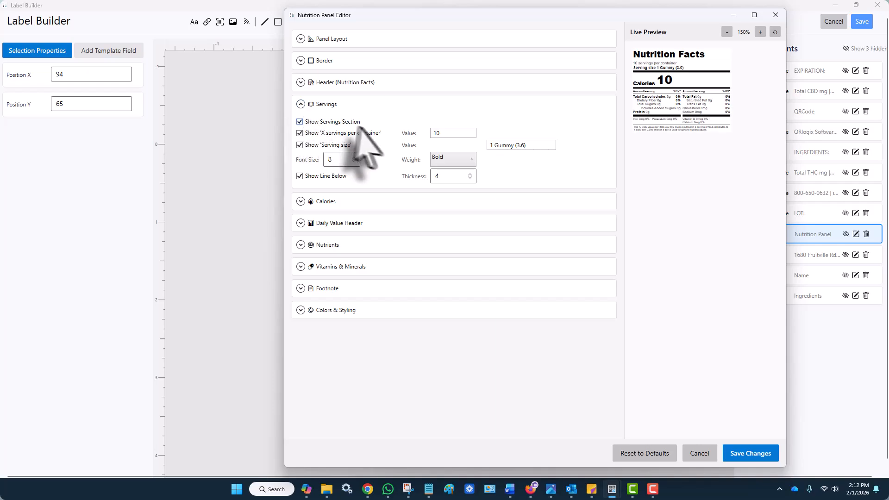
{"action": "double_click", "coordinate": [454, 133]}
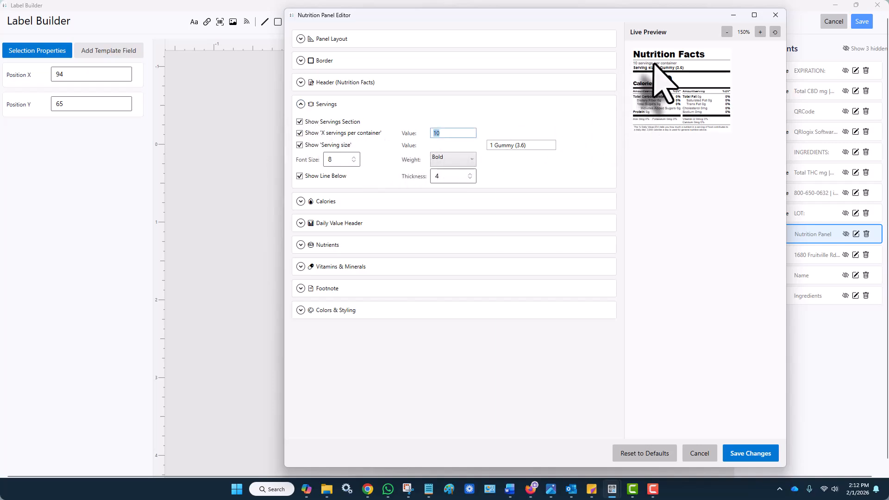
{"action": "left_click", "coordinate": [761, 32]}
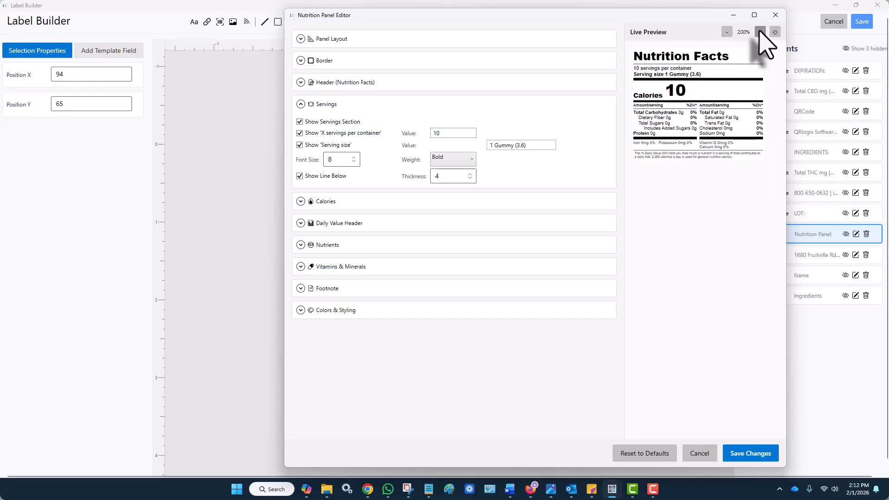
{"action": "left_click", "coordinate": [760, 32]}
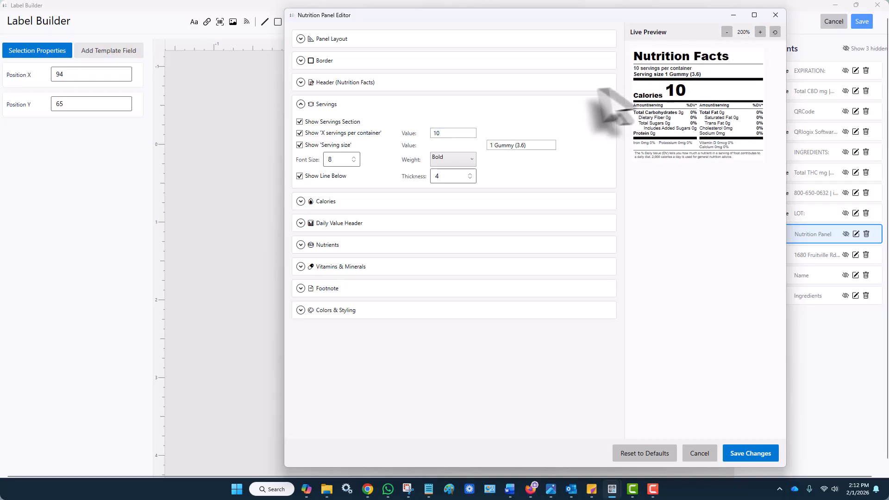
{"action": "double_click", "coordinate": [440, 135]}
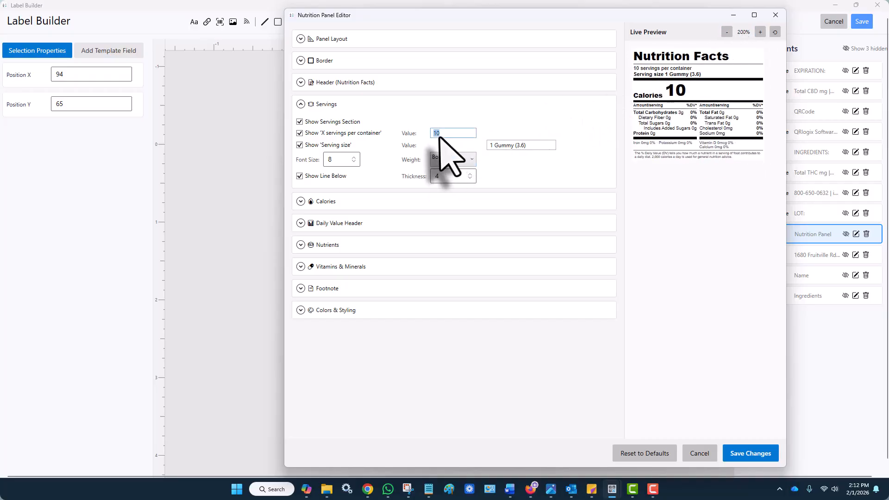
{"action": "left_click", "coordinate": [532, 145]}
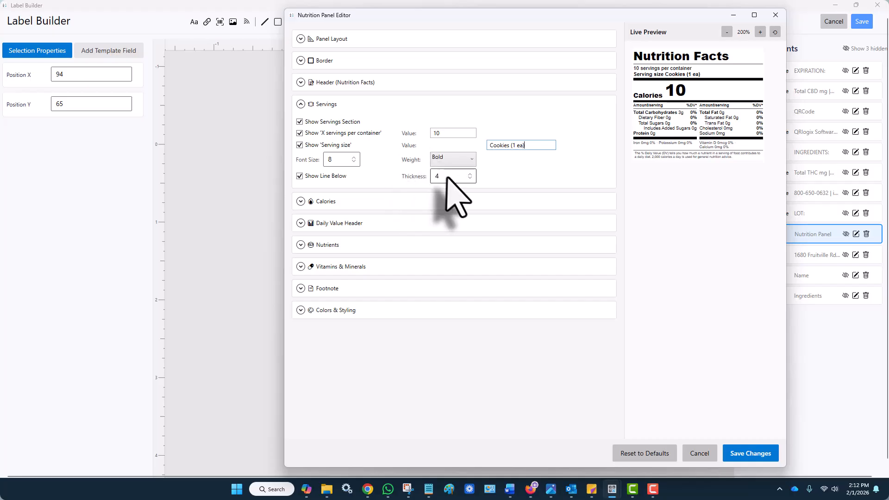
{"action": "left_click", "coordinate": [301, 105]}
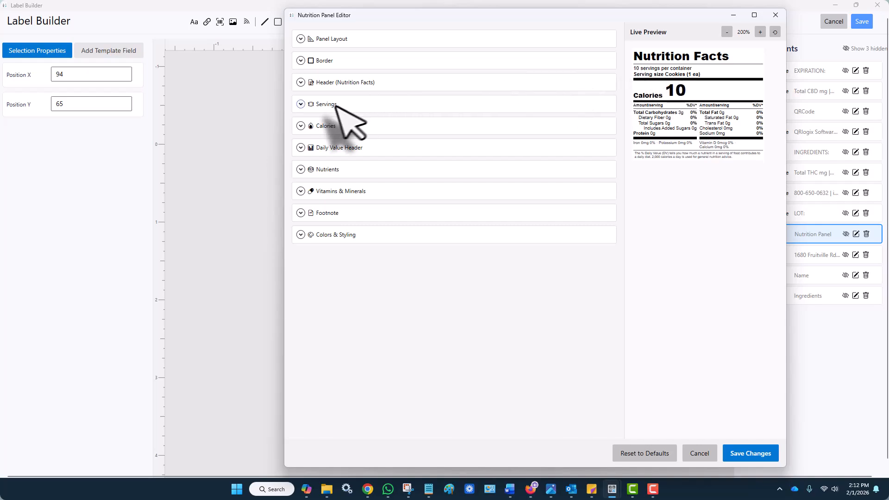
- Set the calories value to 25 with the calories section shown, and review the daily value header settings
{"action": "left_click", "coordinate": [301, 126]}
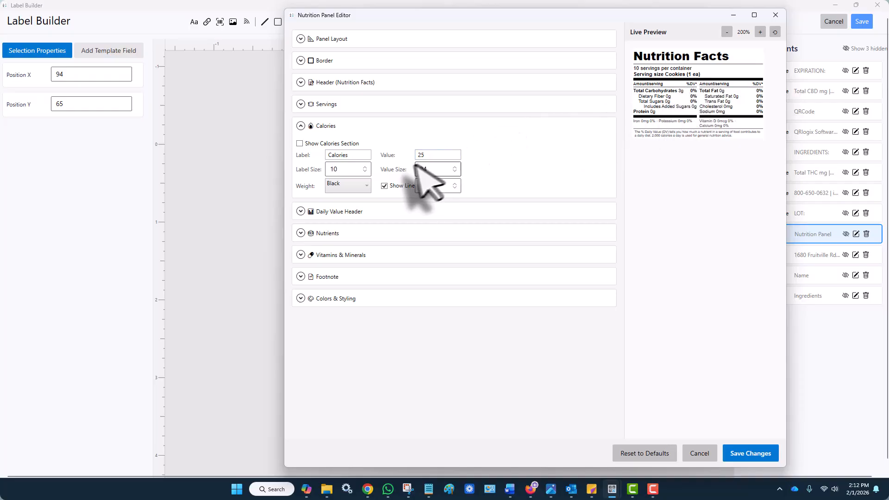
{"action": "left_click", "coordinate": [299, 143]}
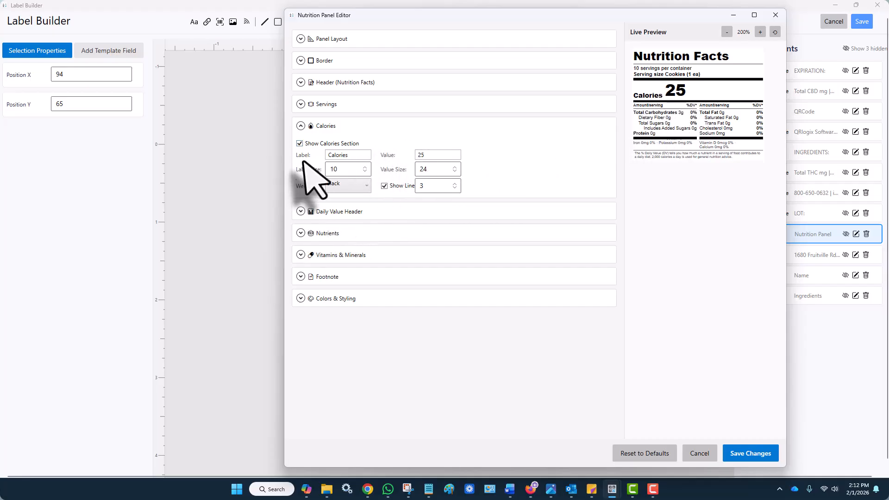
{"action": "left_click", "coordinate": [300, 126]}
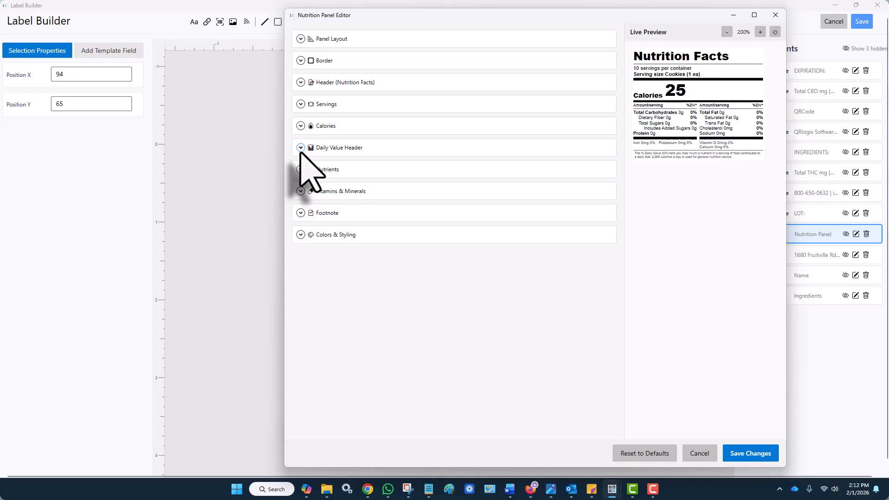
{"action": "left_click", "coordinate": [300, 147]}
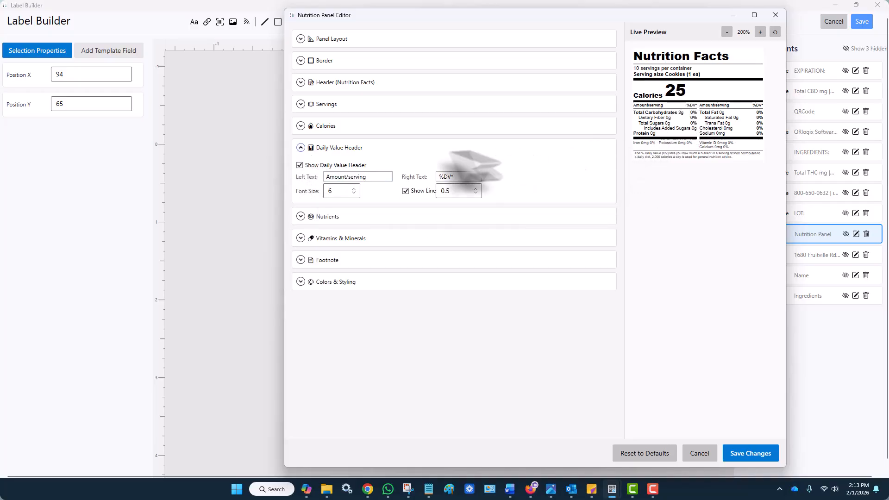
{"action": "left_click", "coordinate": [300, 147]}
- Set Total Fat to 3 g and Saturated Fat to 1 g in the nutrients table
{"action": "left_click", "coordinate": [301, 170]}
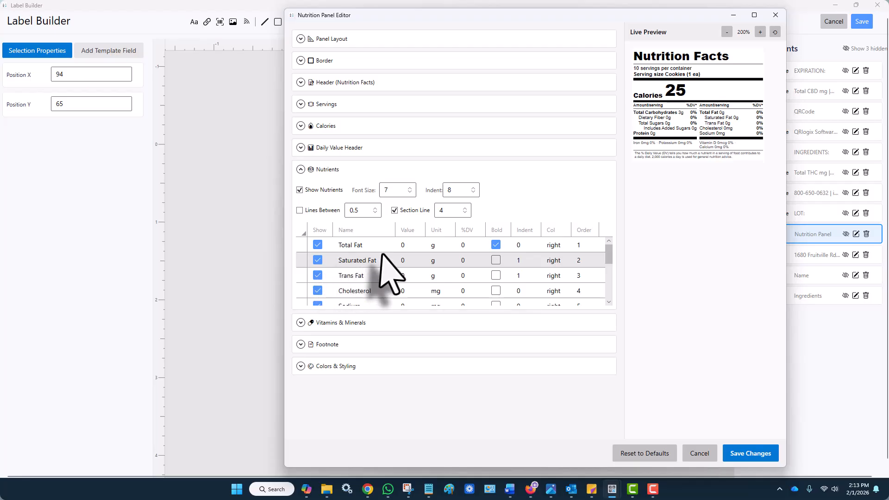
{"action": "left_click", "coordinate": [407, 246]}
{"action": "left_click", "coordinate": [408, 245]}
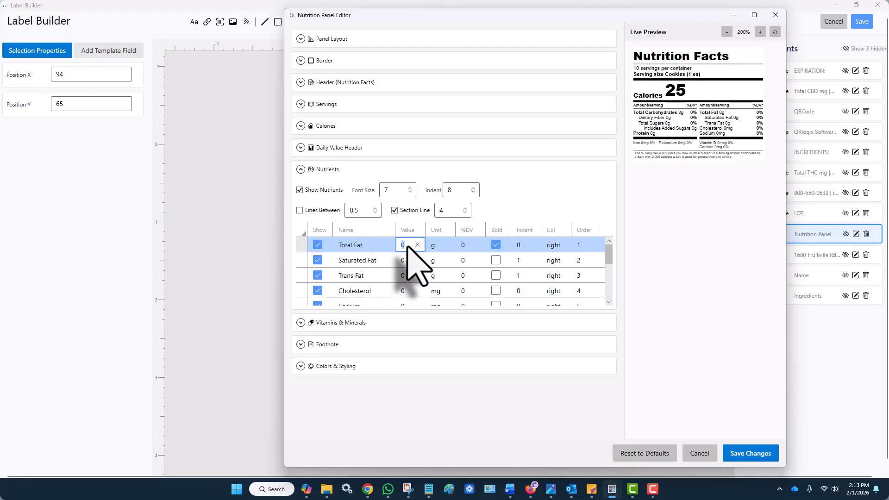
{"action": "type", "text": "3"}
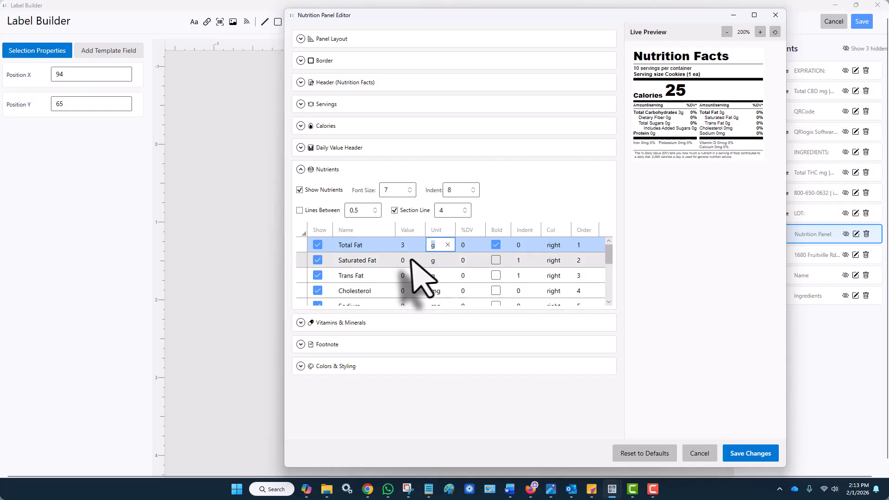
{"action": "left_click", "coordinate": [402, 259]}
{"action": "type", "text": "1"}
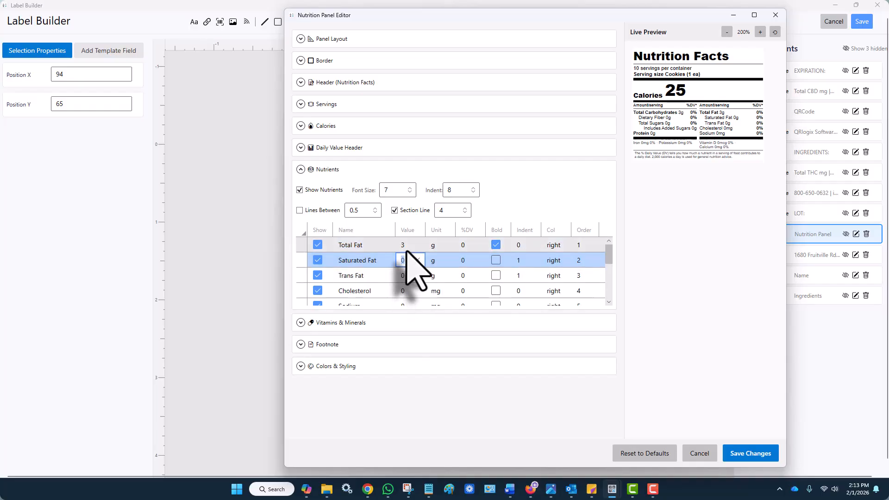
{"action": "left_click", "coordinate": [442, 260]}
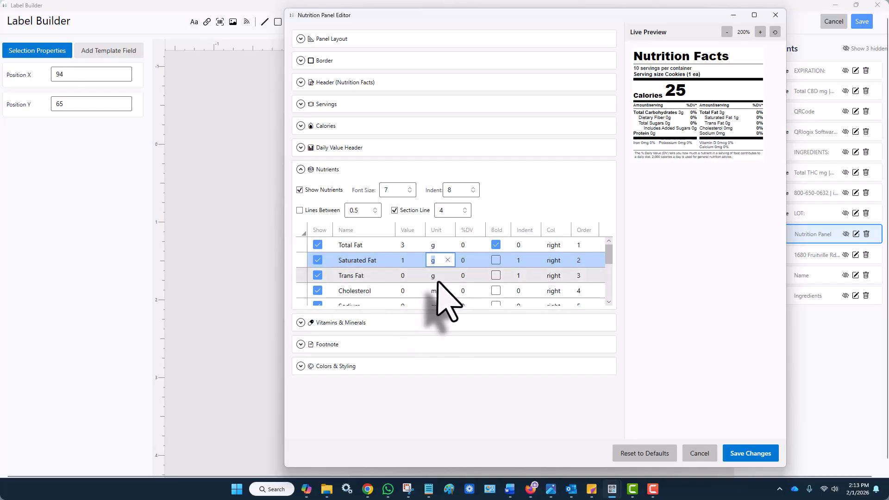
- Set Total Sugars to 15 g and Includes Added Sugars to 10 g in the nutrients table
{"action": "left_click", "coordinate": [402, 291]}
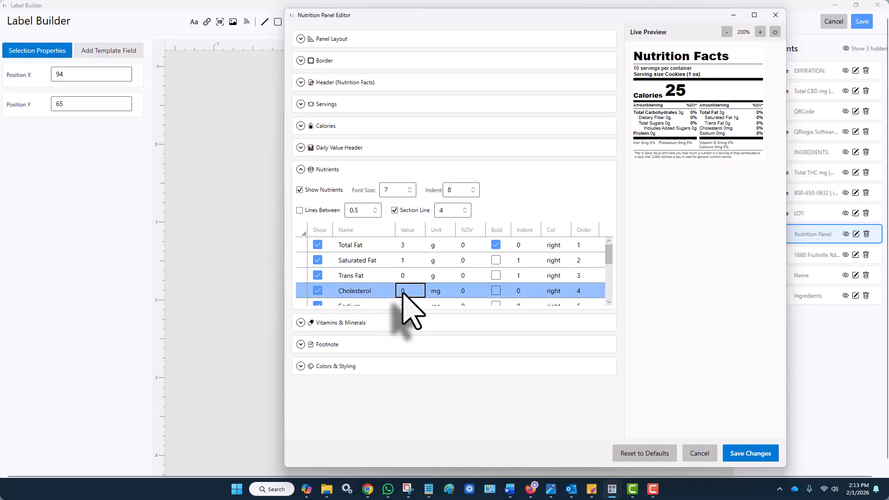
{"action": "scroll", "coordinate": [410, 278], "scroll_direction": "down", "scroll_amount": 1}
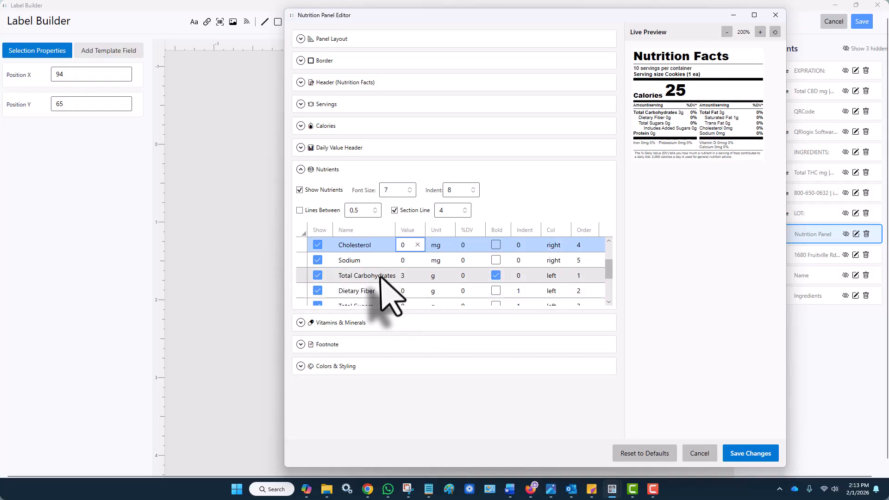
{"action": "scroll", "coordinate": [384, 276], "scroll_direction": "down", "scroll_amount": 1}
{"action": "left_click", "coordinate": [404, 261]}
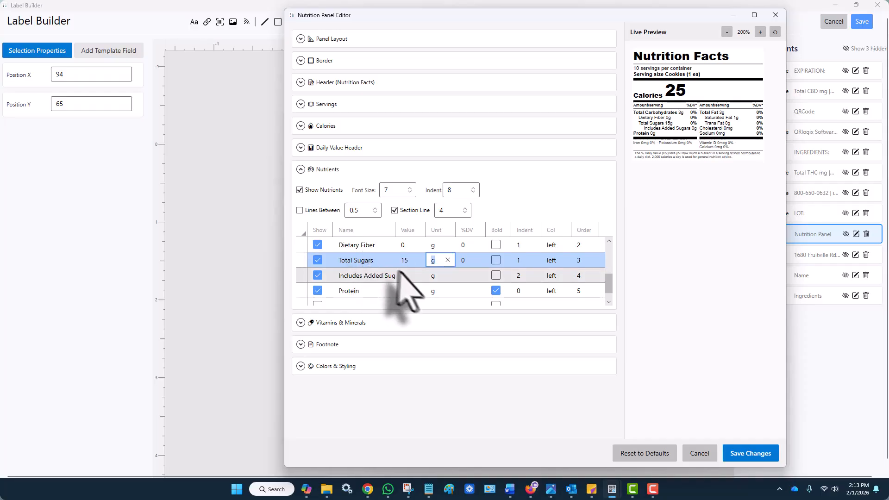
{"action": "left_click", "coordinate": [408, 276]}
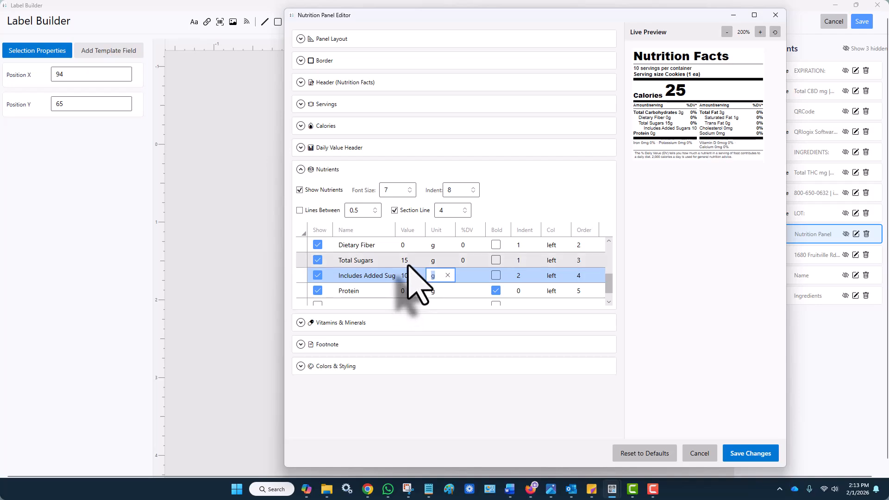
- Review the remaining rows of the nutrients table and the vitamins and minerals table down to its empty entry row
{"action": "scroll", "coordinate": [407, 292], "scroll_direction": "down", "scroll_amount": 1}
{"action": "scroll", "coordinate": [428, 283], "scroll_direction": "up", "scroll_amount": 3}
{"action": "scroll", "coordinate": [482, 264], "scroll_direction": "up", "scroll_amount": 4}
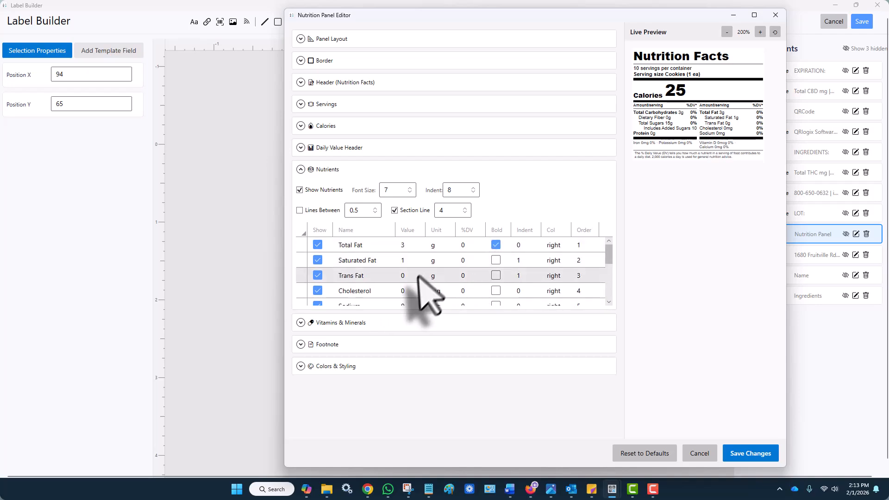
{"action": "left_click", "coordinate": [302, 173]}
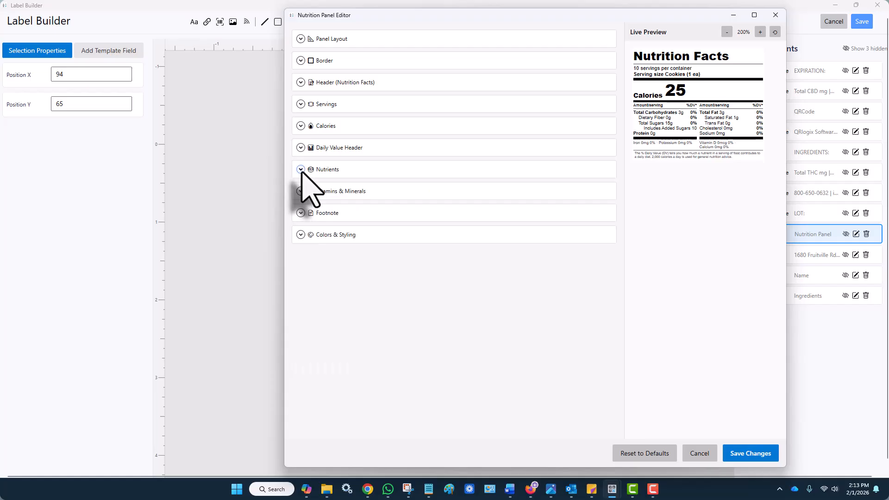
{"action": "left_click", "coordinate": [301, 193]}
{"action": "scroll", "coordinate": [373, 260], "scroll_direction": "down", "scroll_amount": 3}
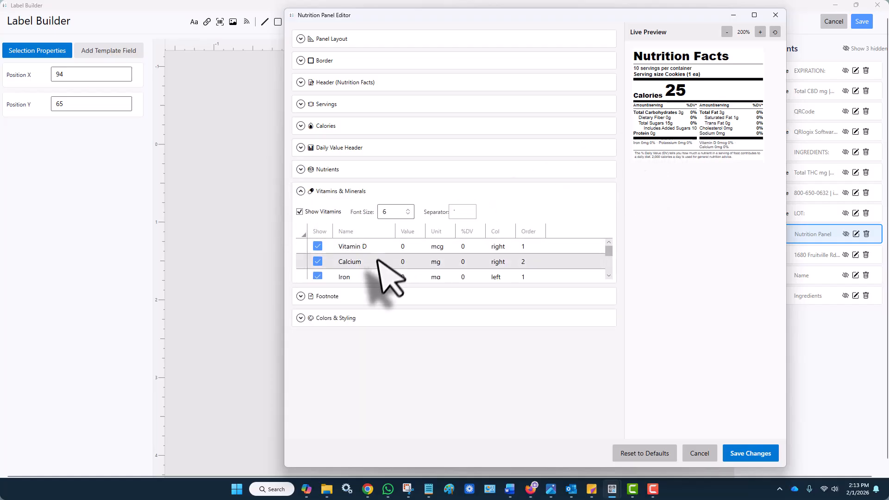
{"action": "scroll", "coordinate": [371, 271], "scroll_direction": "down", "scroll_amount": 3}
{"action": "left_click", "coordinate": [356, 262]}
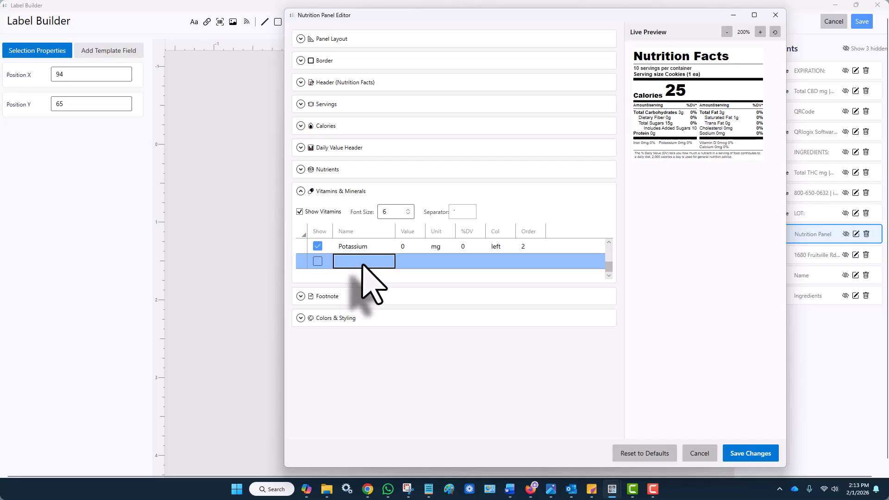
{"action": "left_click", "coordinate": [301, 190]}
- Examine the footnote text and its settings, plus the font, line spacing and color options under Colors & Styling
{"action": "left_click", "coordinate": [301, 213]}
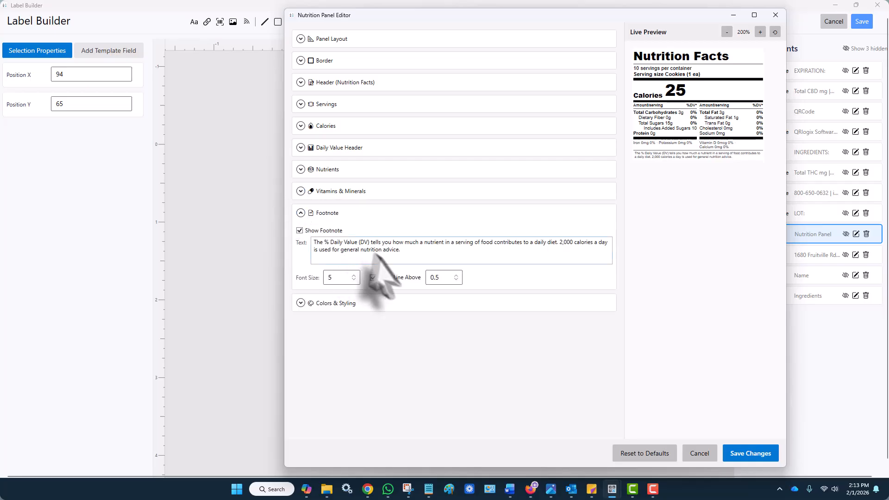
{"action": "triple_click", "coordinate": [430, 256]}
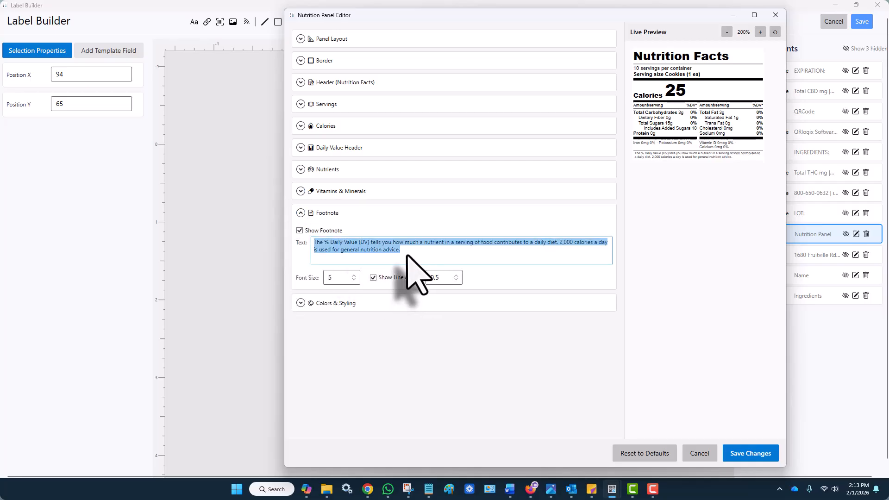
{"action": "left_click_drag", "start_coordinate": [407, 254], "coordinate": [293, 242]}
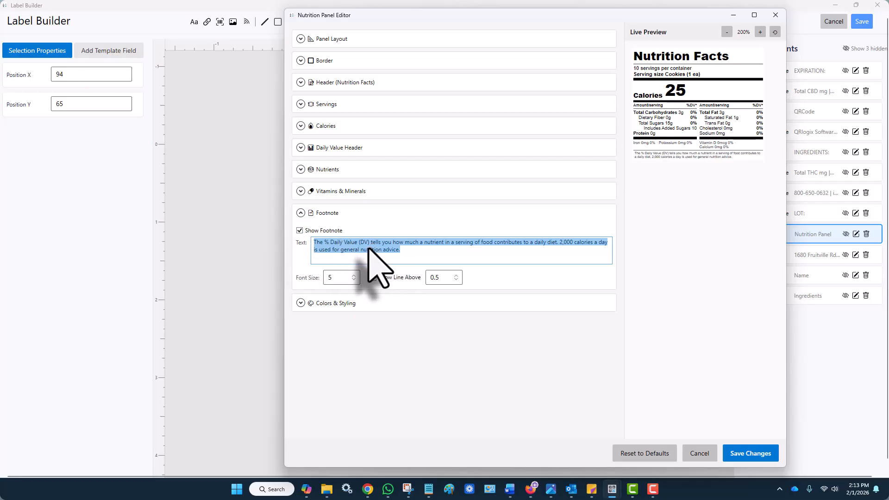
{"action": "left_click", "coordinate": [301, 214]}
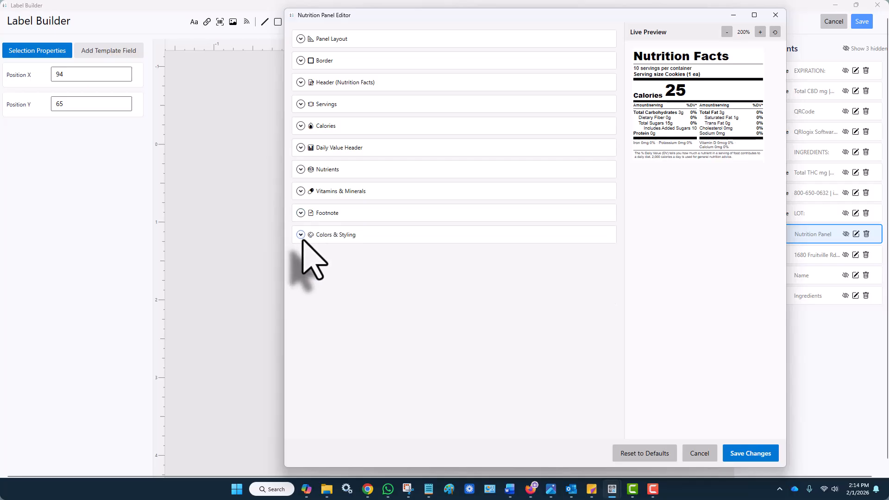
{"action": "left_click", "coordinate": [302, 236]}
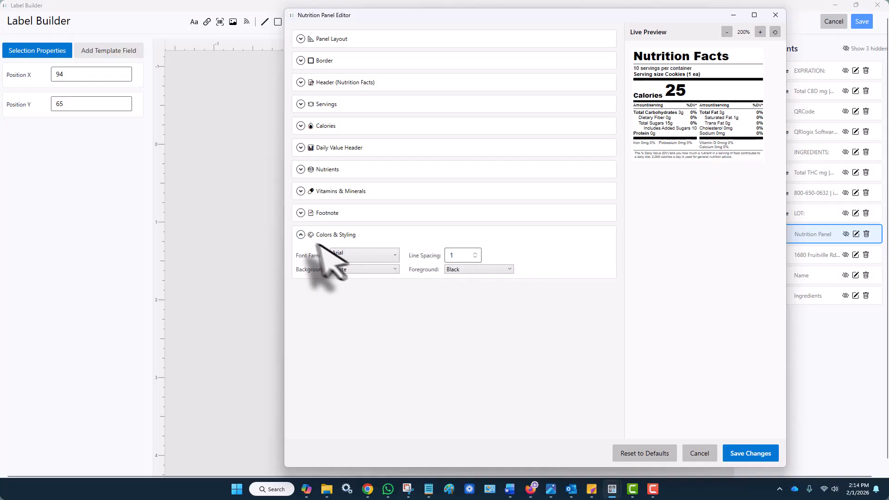
{"action": "left_click", "coordinate": [302, 235]}
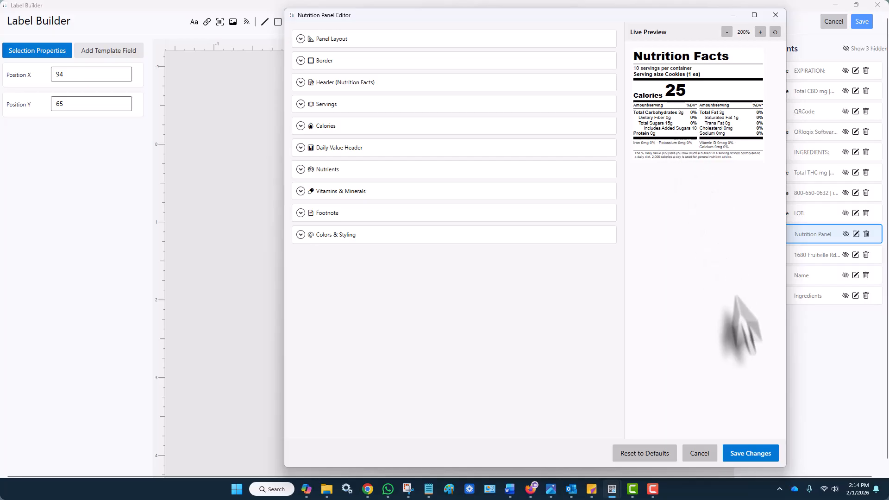
- Save the nutrition panel changes and move the panel below the LOT line, above the address, at about X 18, Y 133
{"action": "left_click", "coordinate": [740, 453]}
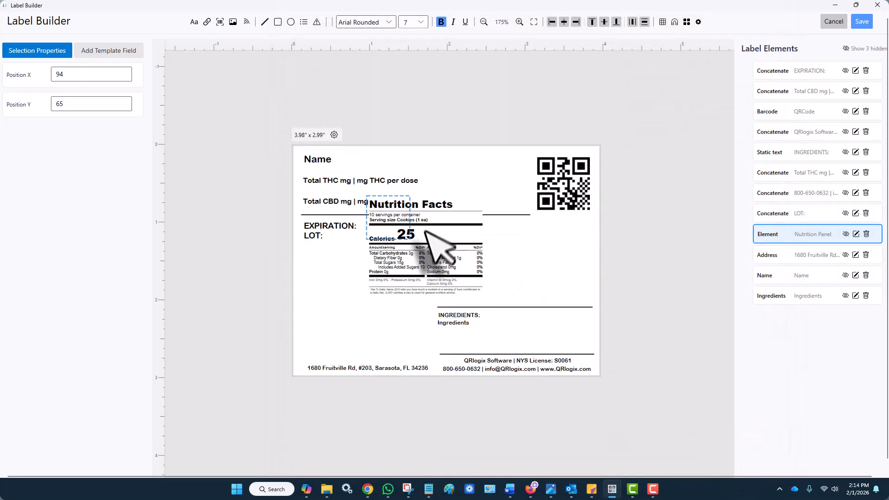
{"action": "left_click_drag", "start_coordinate": [425, 235], "coordinate": [367, 288]}
{"action": "left_click", "coordinate": [481, 269]}
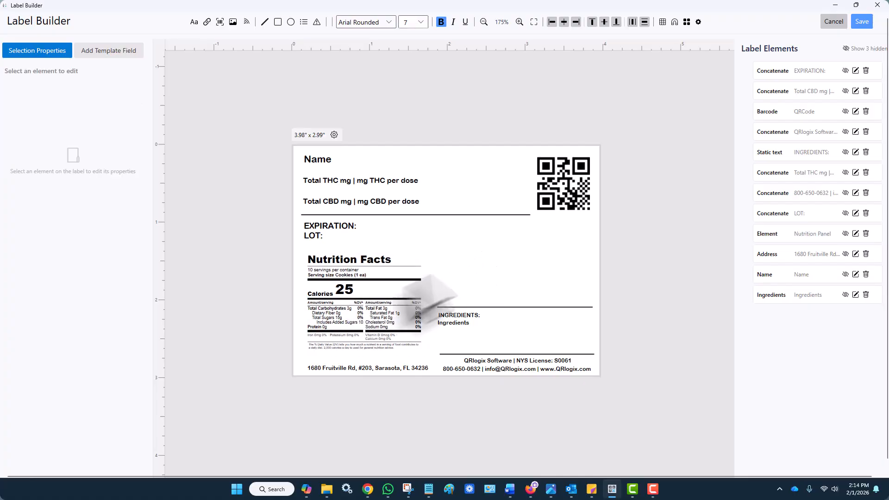
- Show a border around the Nutrition Facts panel and save the panel changes
{"action": "left_click", "coordinate": [378, 300]}
{"action": "double_click", "coordinate": [378, 300]}
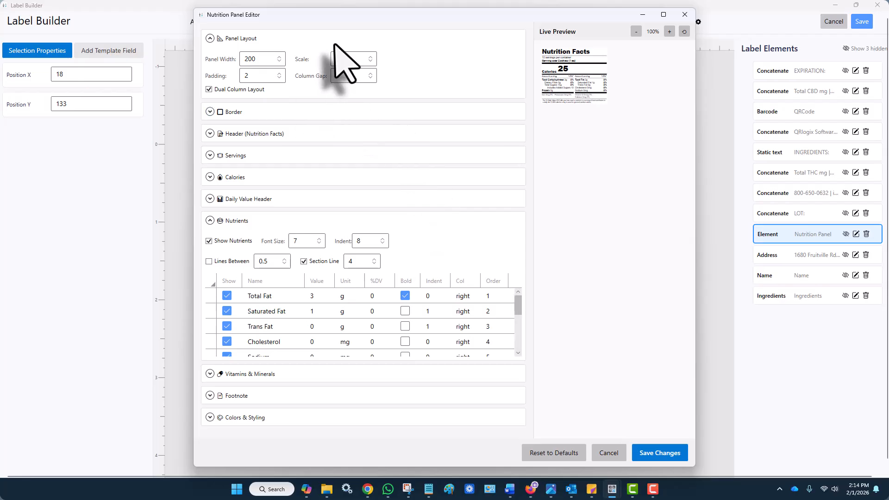
{"action": "left_click", "coordinate": [210, 113]}
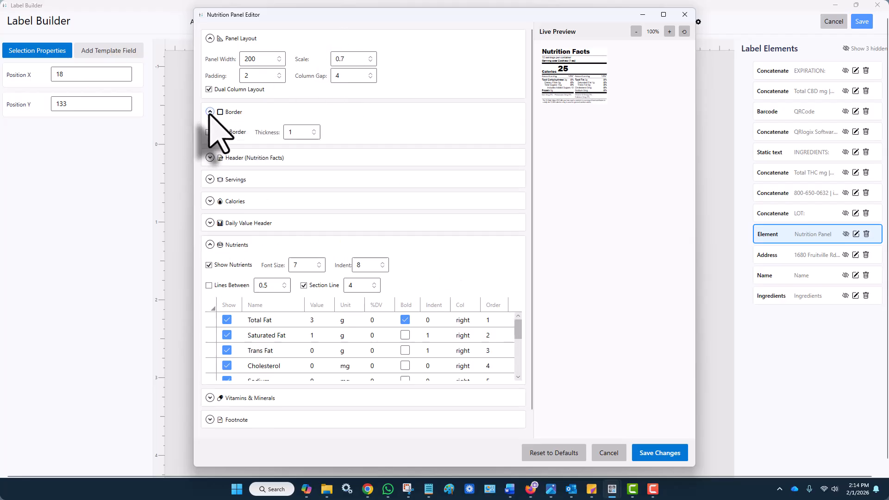
{"action": "left_click", "coordinate": [210, 132]}
{"action": "left_click", "coordinate": [209, 113]}
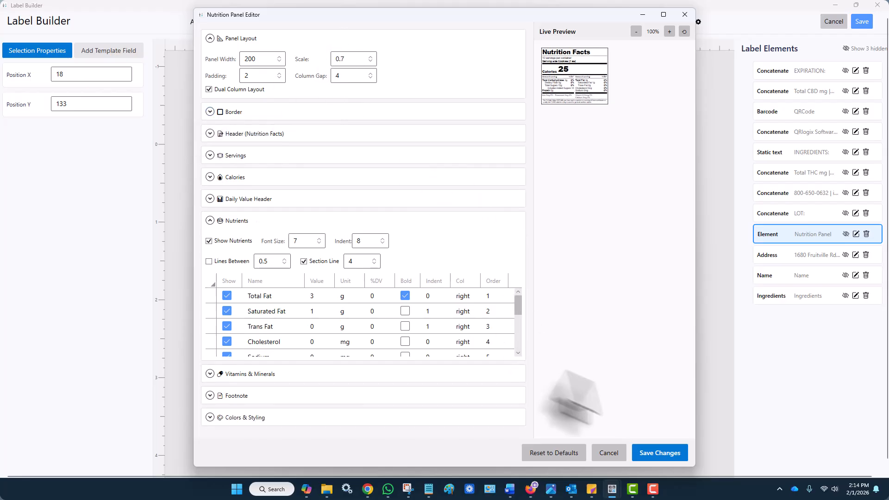
{"action": "left_click", "coordinate": [663, 453]}
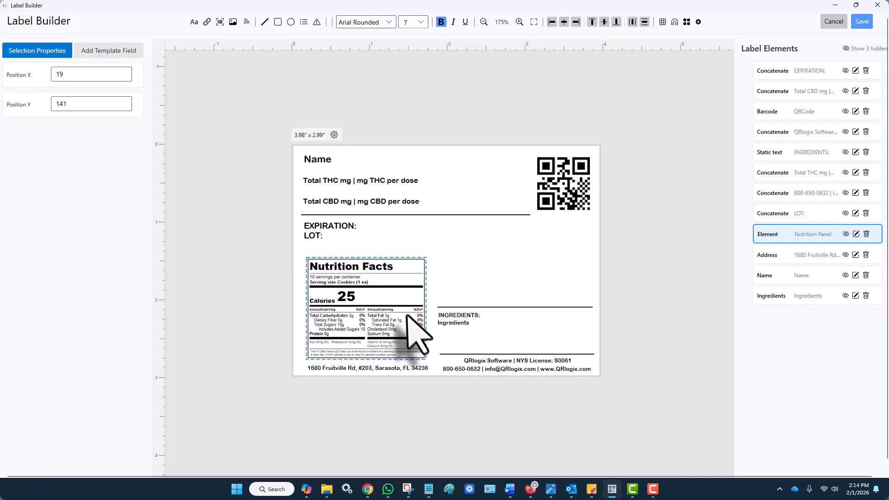
- Deselect the nutrition panel, then save the label design and the form
{"action": "left_click", "coordinate": [509, 261]}
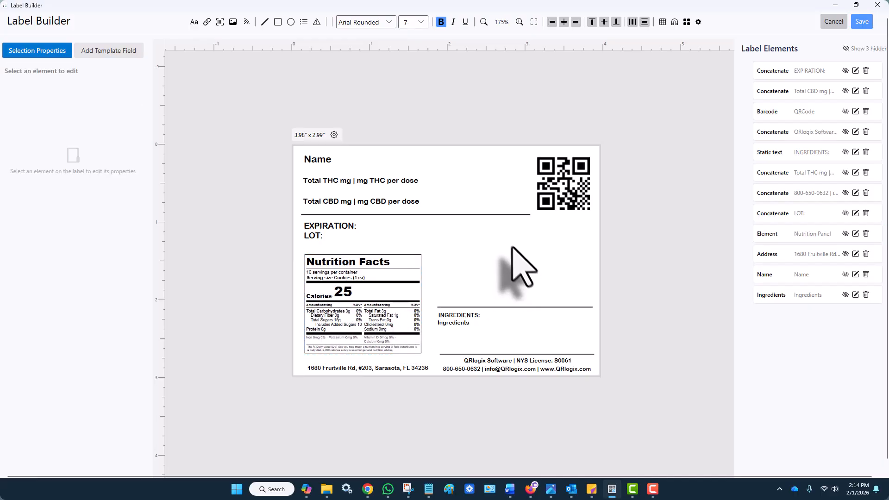
{"action": "left_click", "coordinate": [862, 21]}
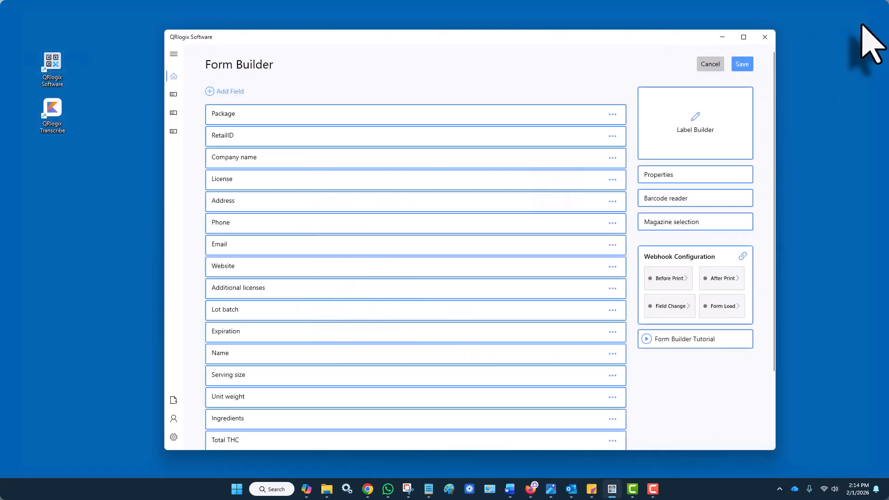
{"action": "left_click", "coordinate": [743, 64]}
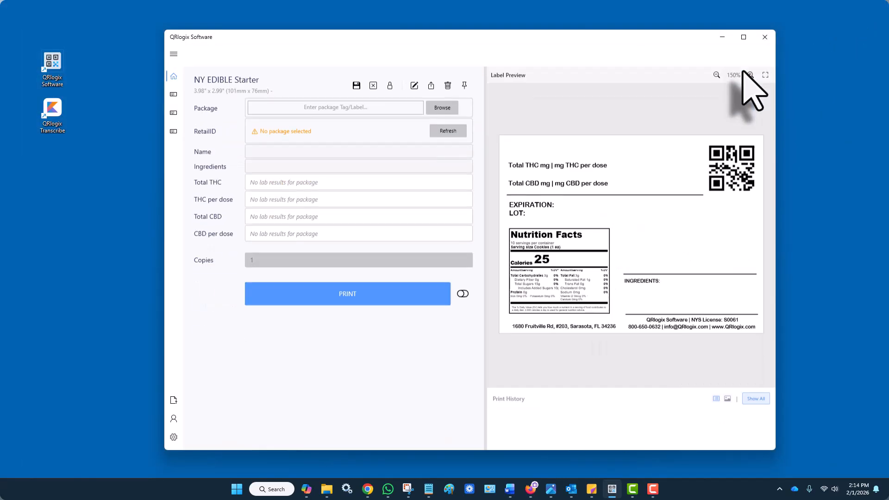